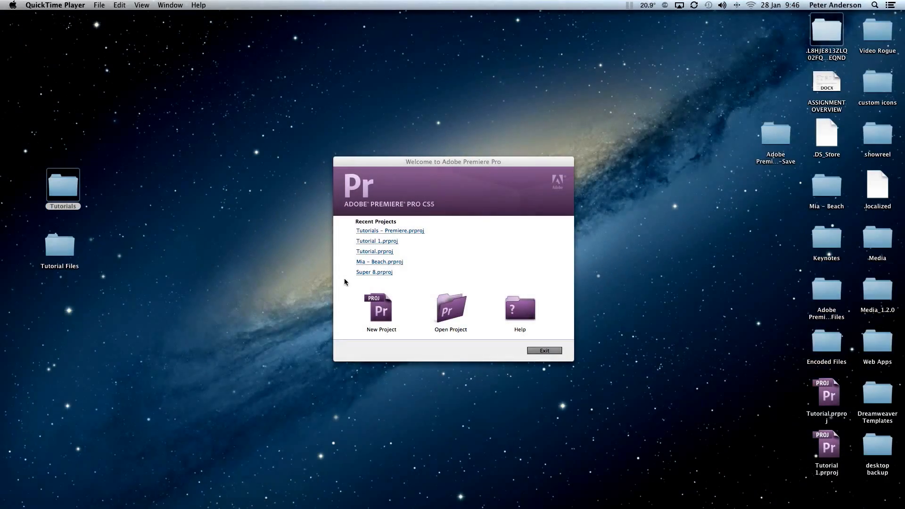
Create a new project named Tutorials, saved on the Desktop.
left_click(380, 312)
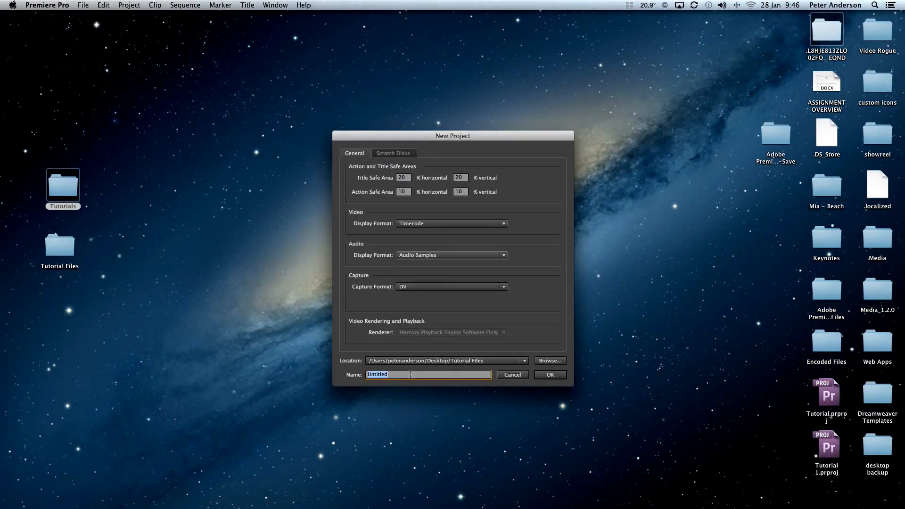
type("Tutorials")
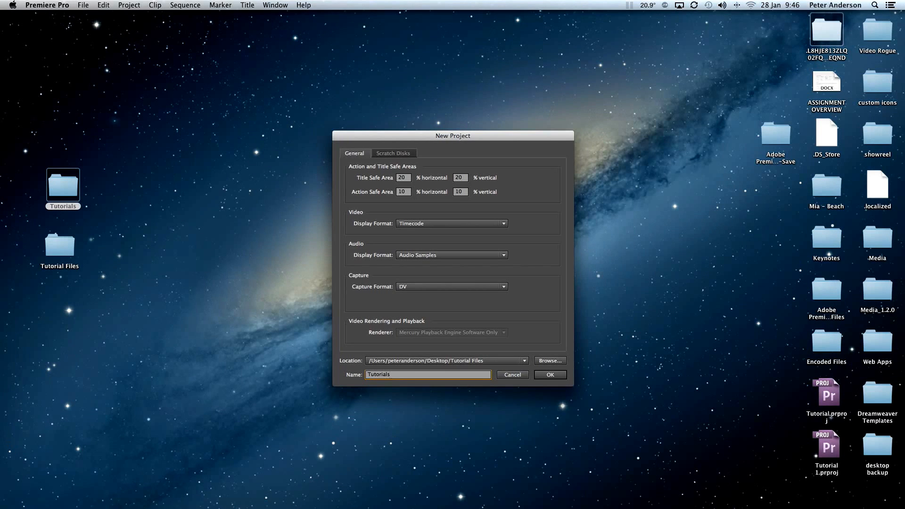
left_click(548, 360)
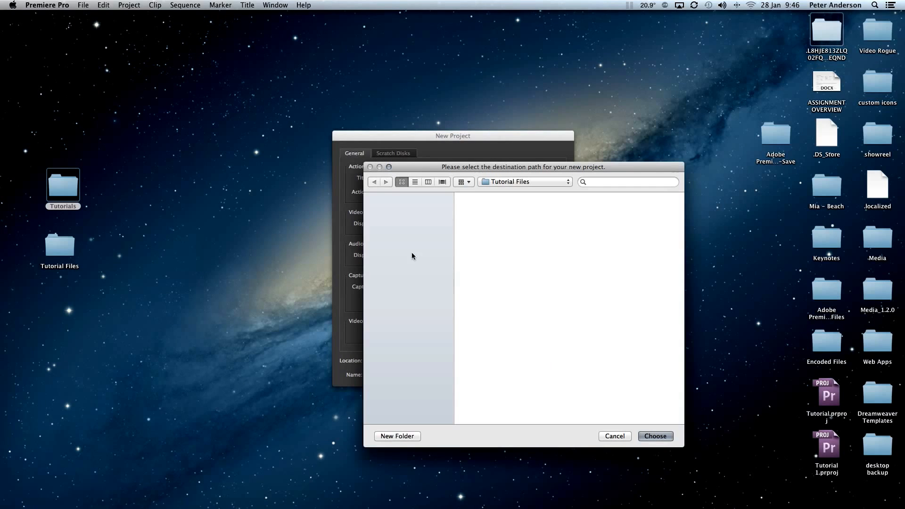
left_click(395, 241)
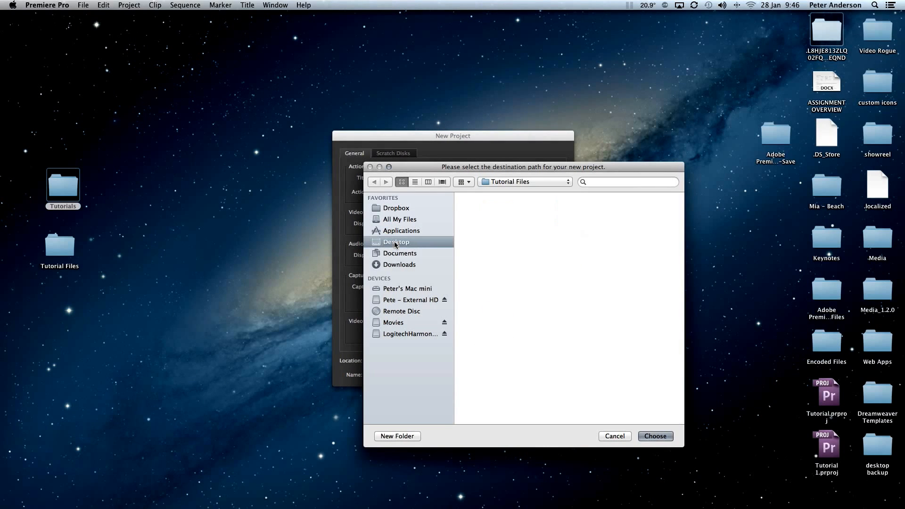
left_click(662, 434)
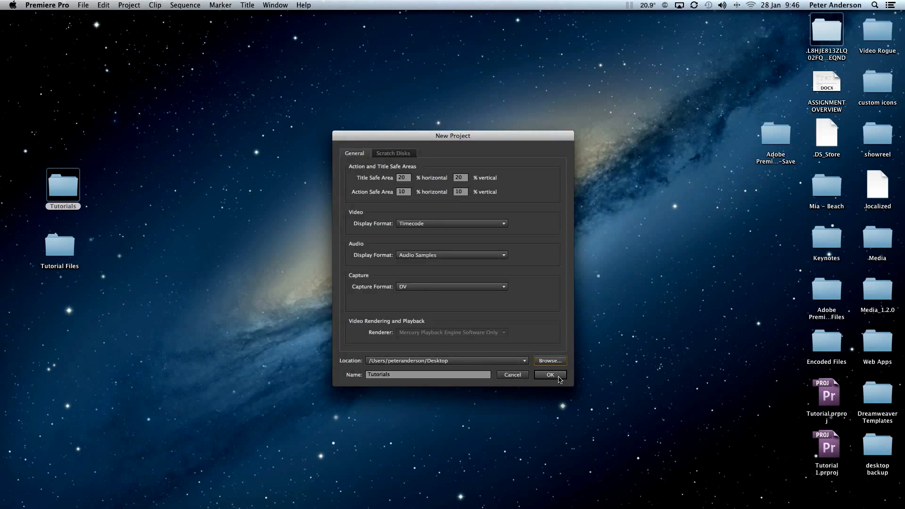
left_click(550, 375)
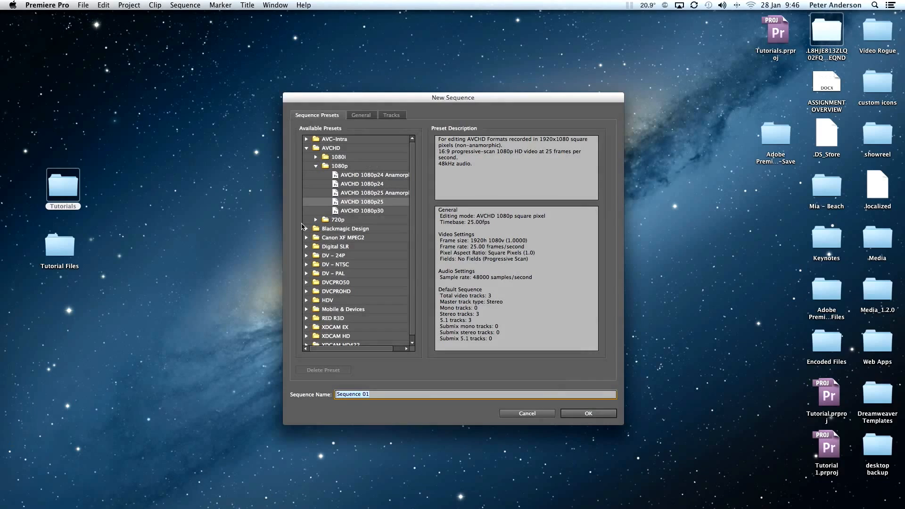
Create a sequence named tutorial1 using the AVCHD 1080p25 preset.
left_click(307, 149)
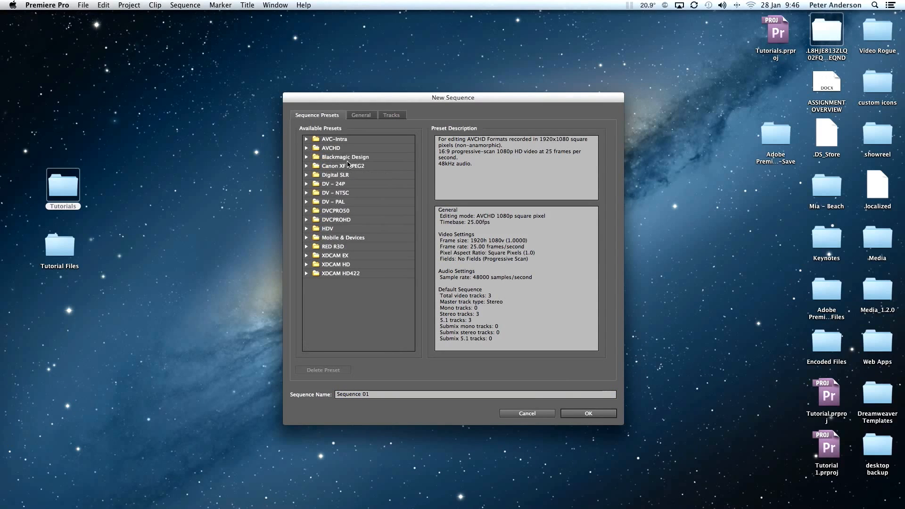
left_click(306, 185)
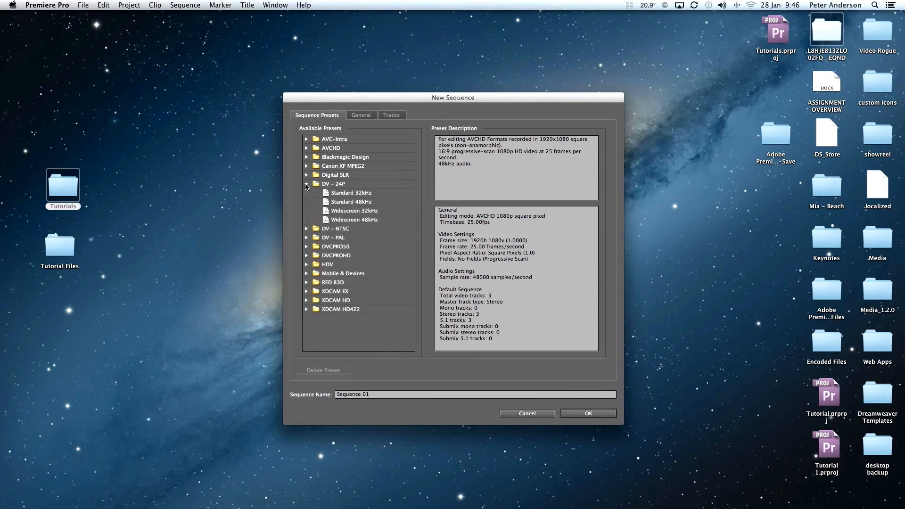
left_click(306, 184)
left_click(307, 211)
left_click(306, 211)
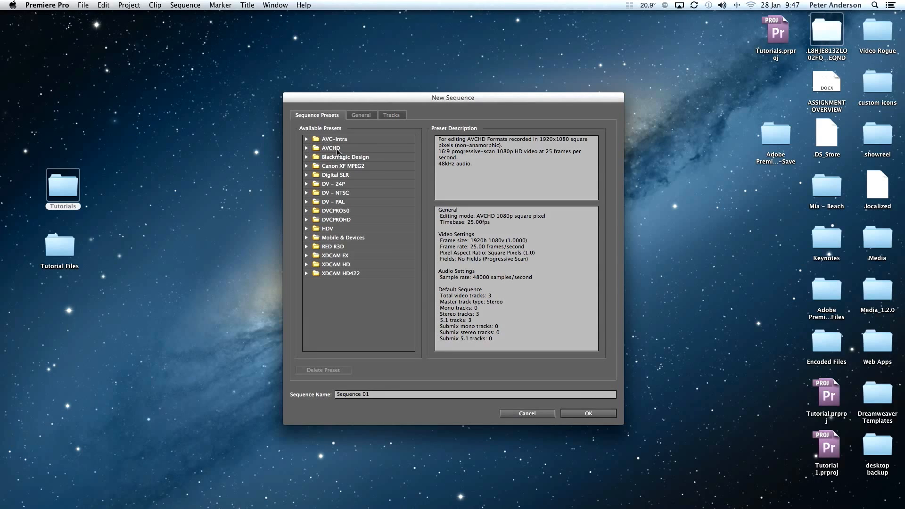
left_click(306, 149)
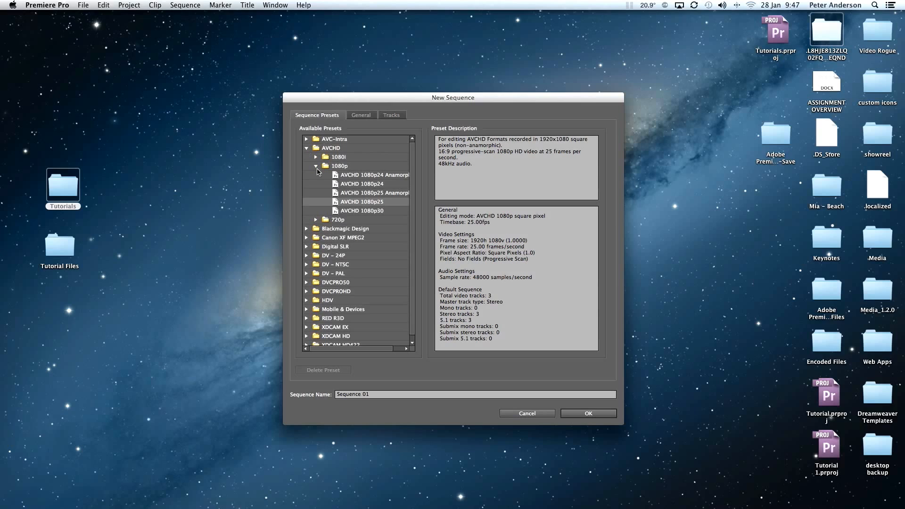
left_click(315, 166)
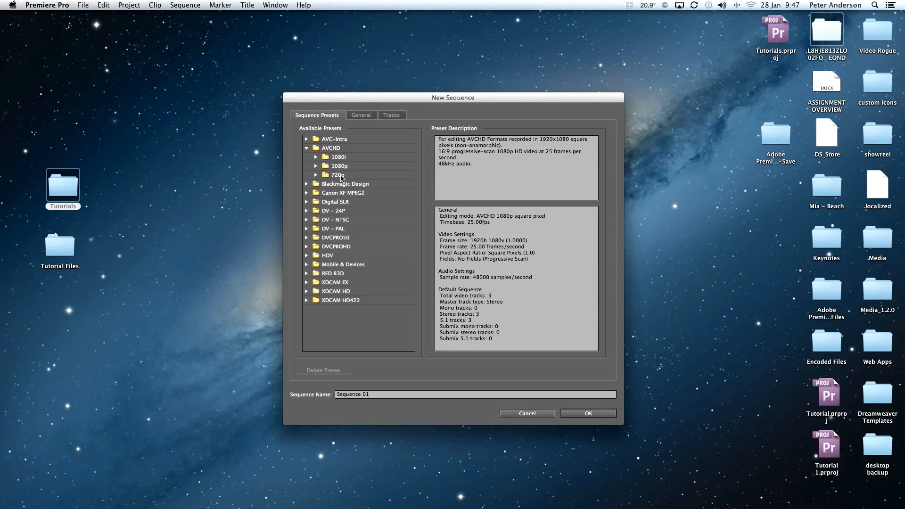
left_click(315, 167)
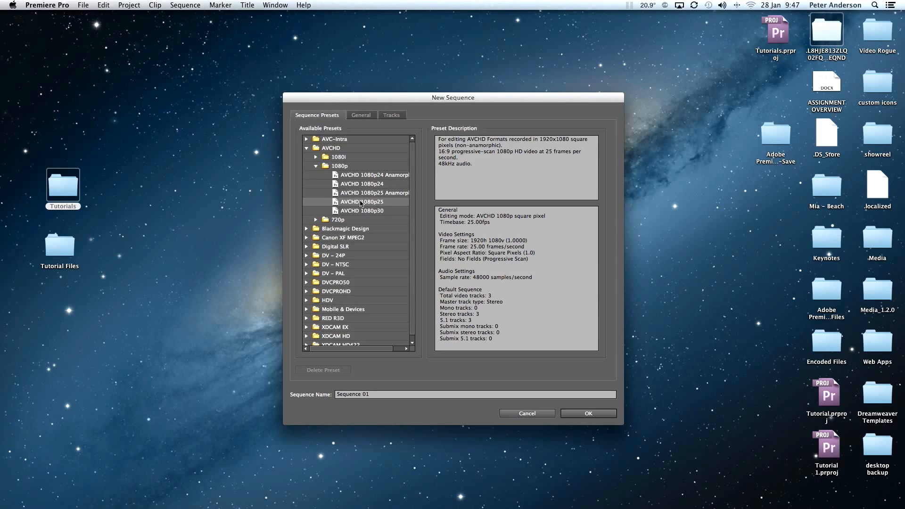
left_click(361, 395)
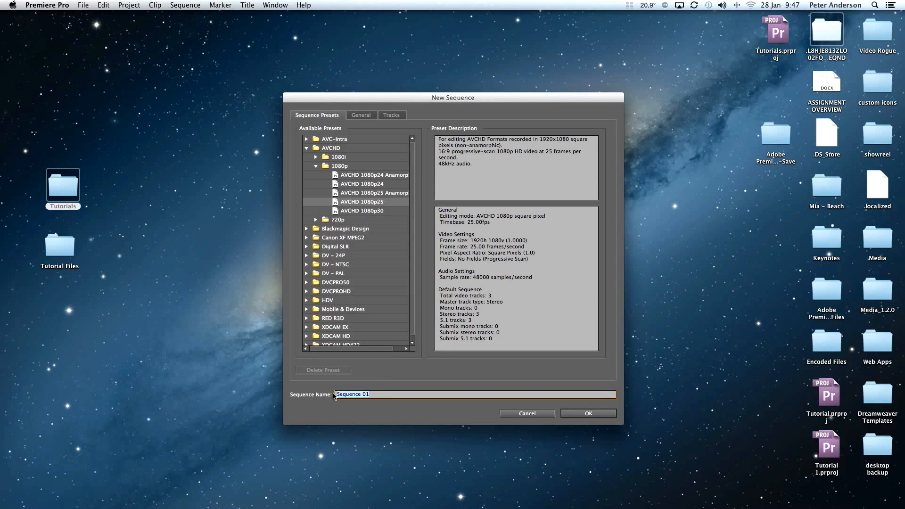
type("tutorial1")
left_click(605, 414)
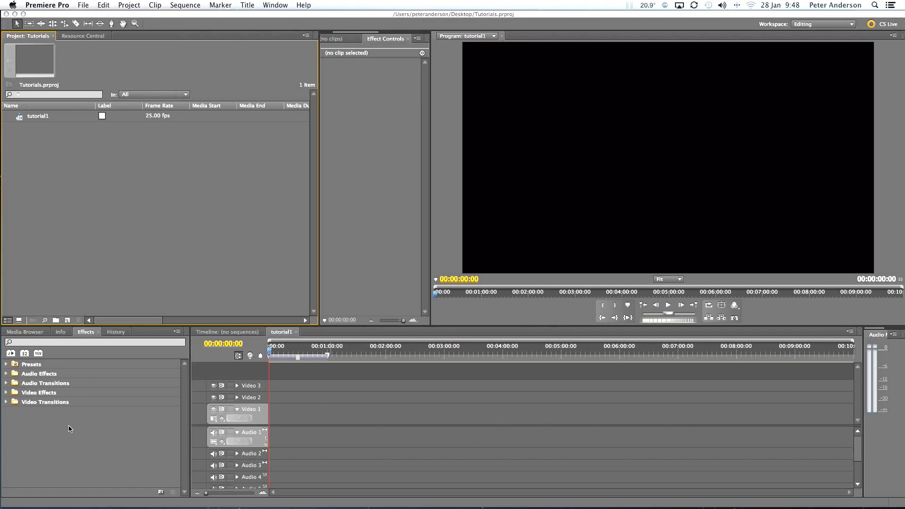
left_click(60, 332)
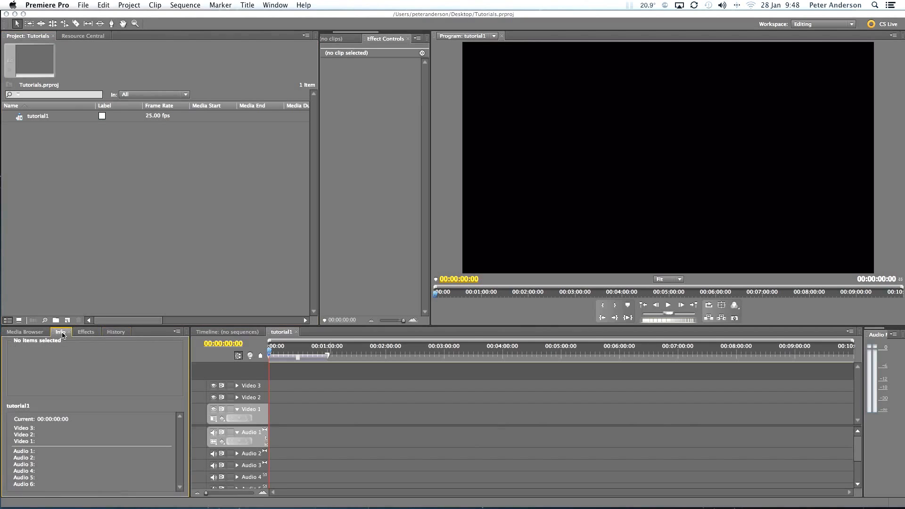
left_click(86, 333)
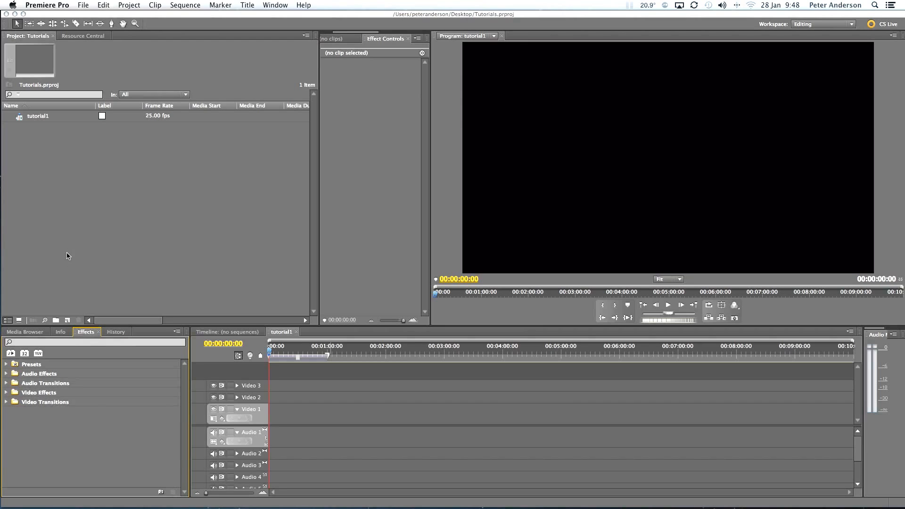
left_click(233, 193)
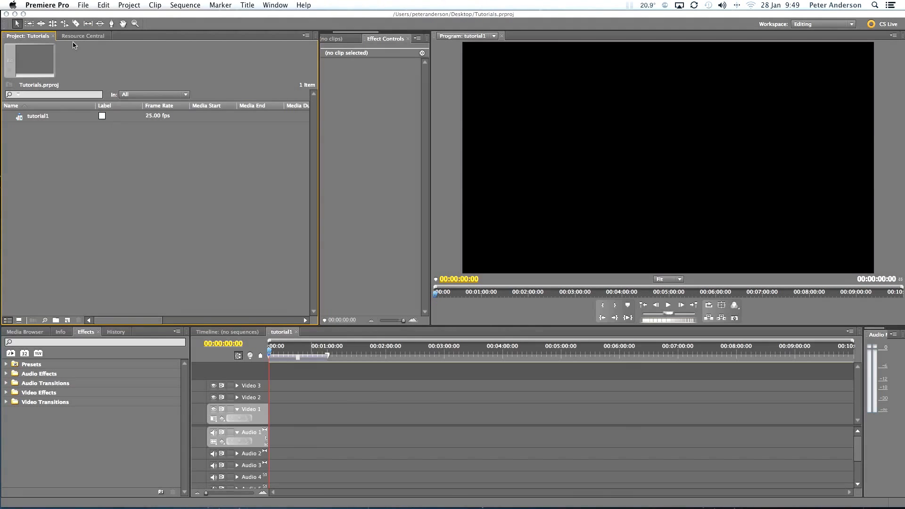
Bring the clip MAH00025.MP4 into the project directly from the Beach folder inside the desktop's Tutorials folder.
left_click_drag(70, 17, 168, 20)
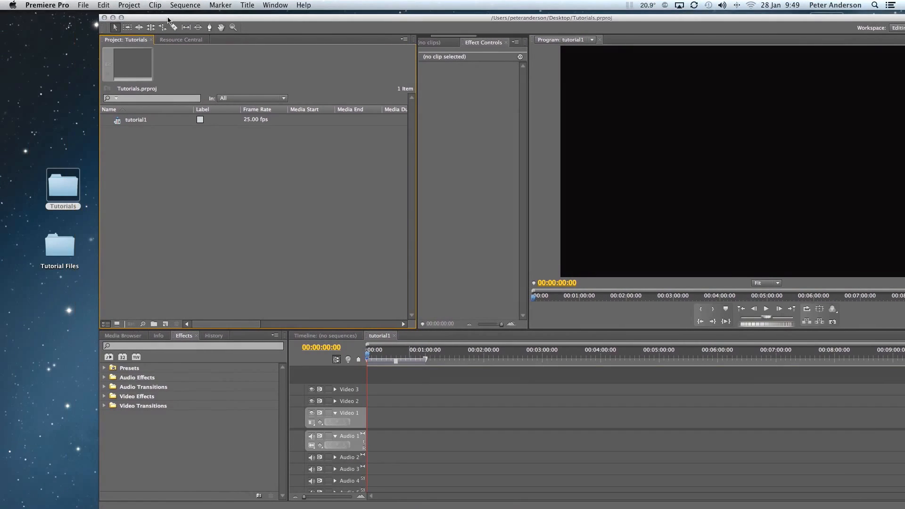
double_click(58, 179)
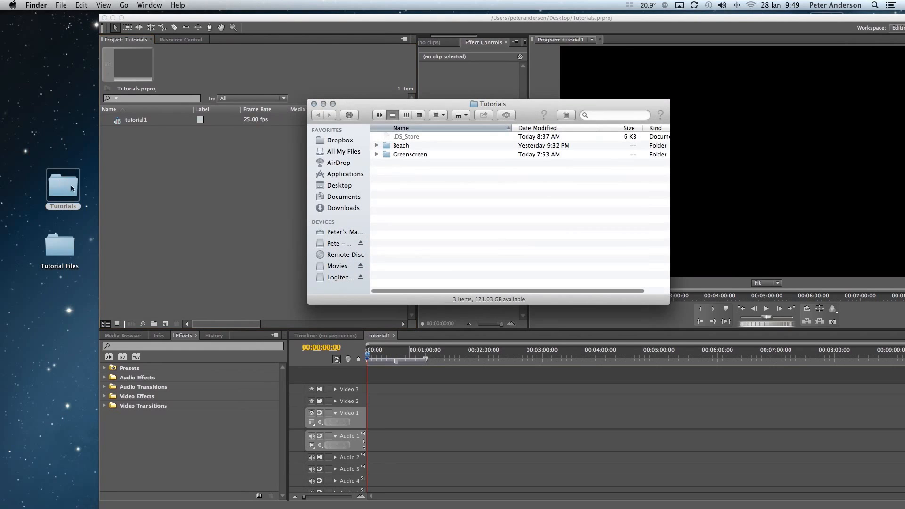
double_click(387, 146)
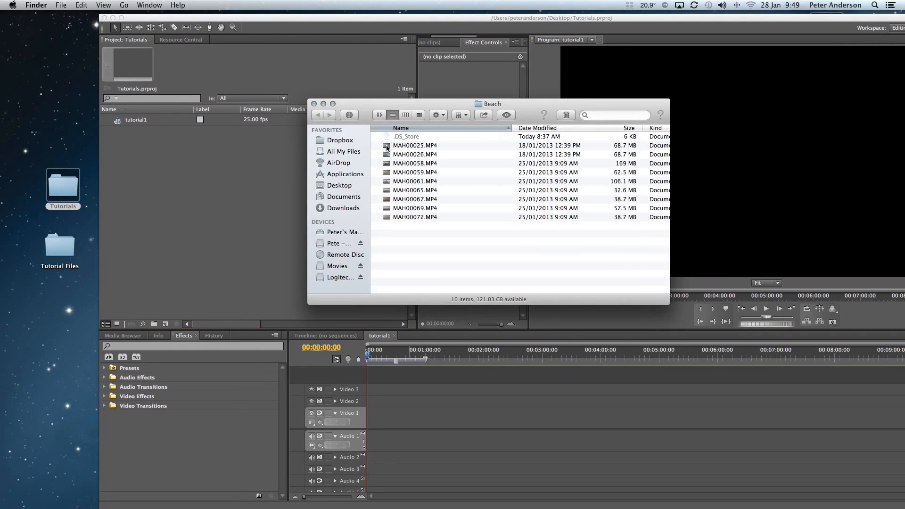
left_click_drag(387, 147, 194, 163)
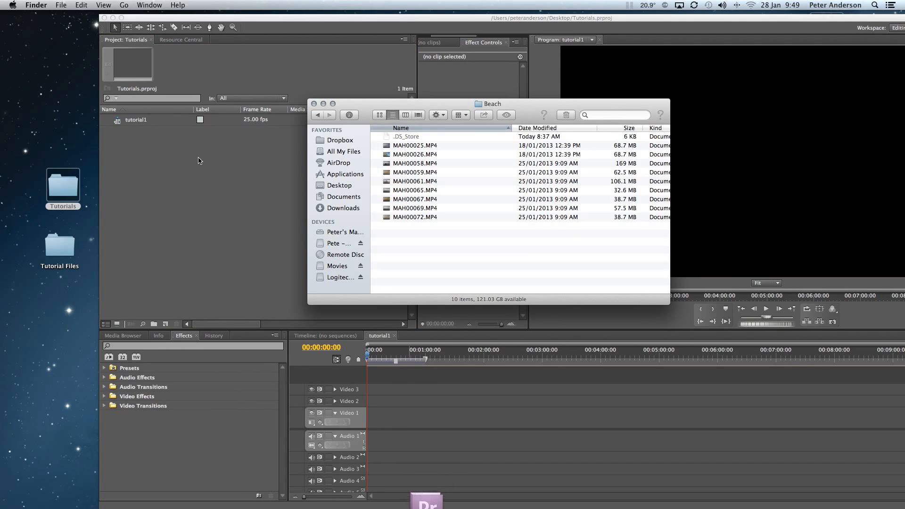
double_click(212, 18)
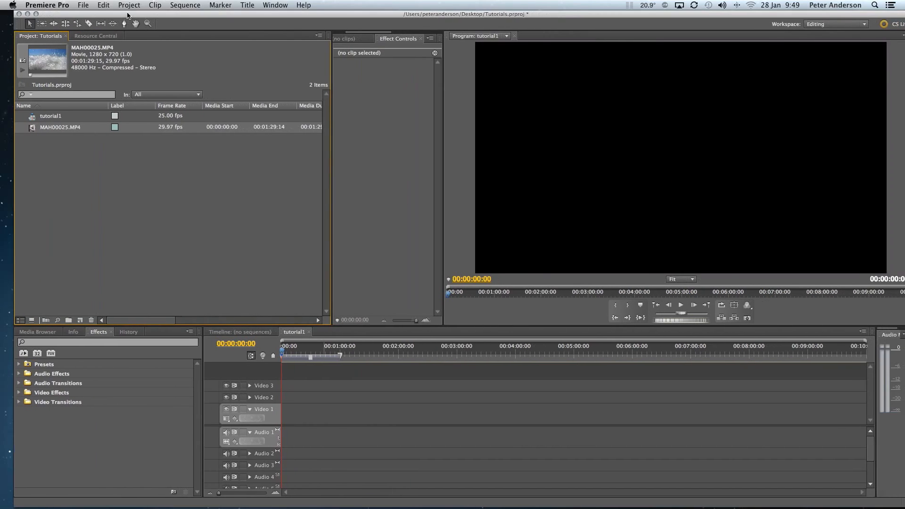
Import the clip MAH00026.MP4 from the Tutorials/Beach folder with the Import command.
left_click(83, 5)
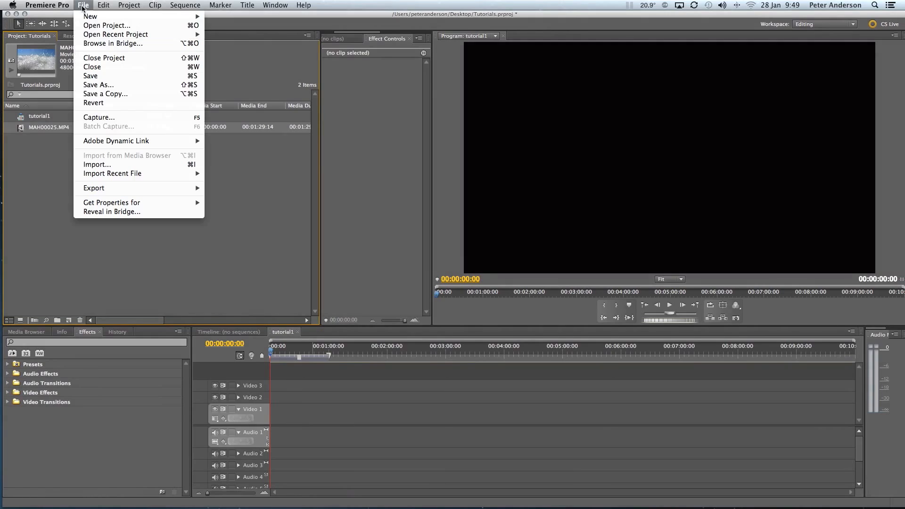
left_click(111, 165)
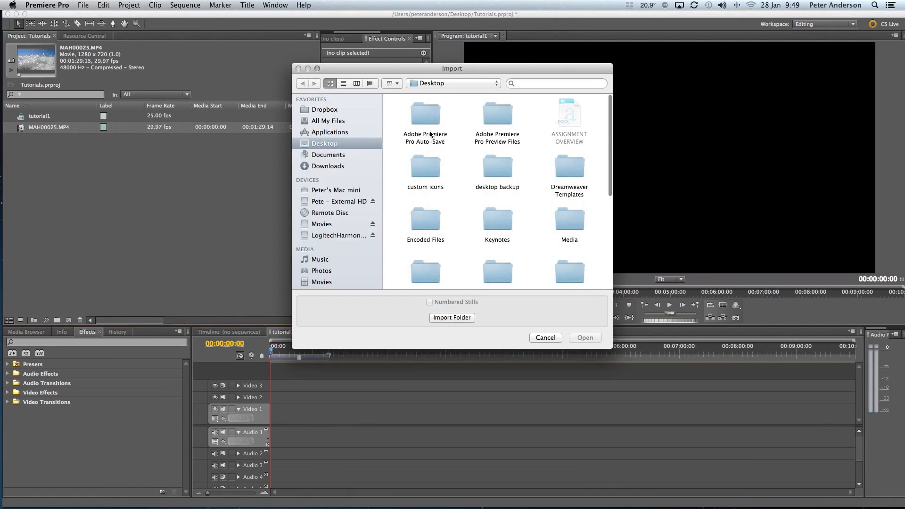
scroll(453, 136, "down", 5)
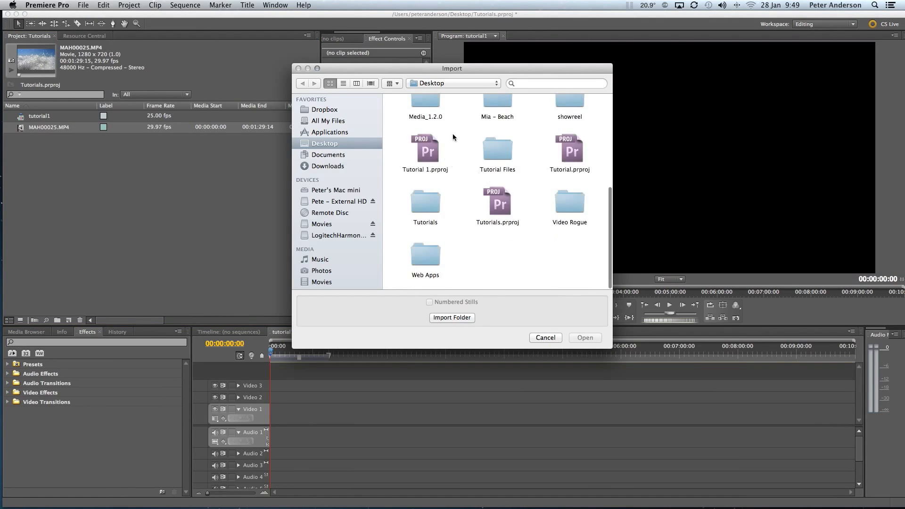
double_click(431, 204)
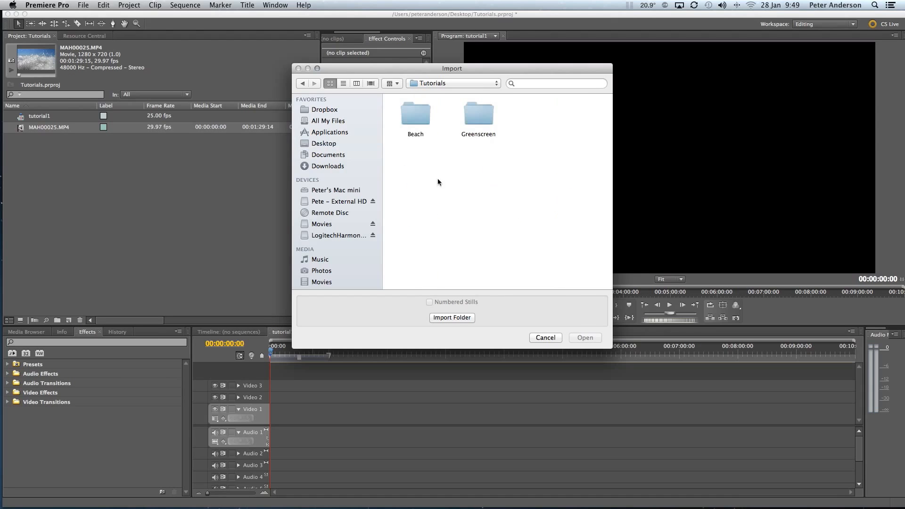
double_click(421, 115)
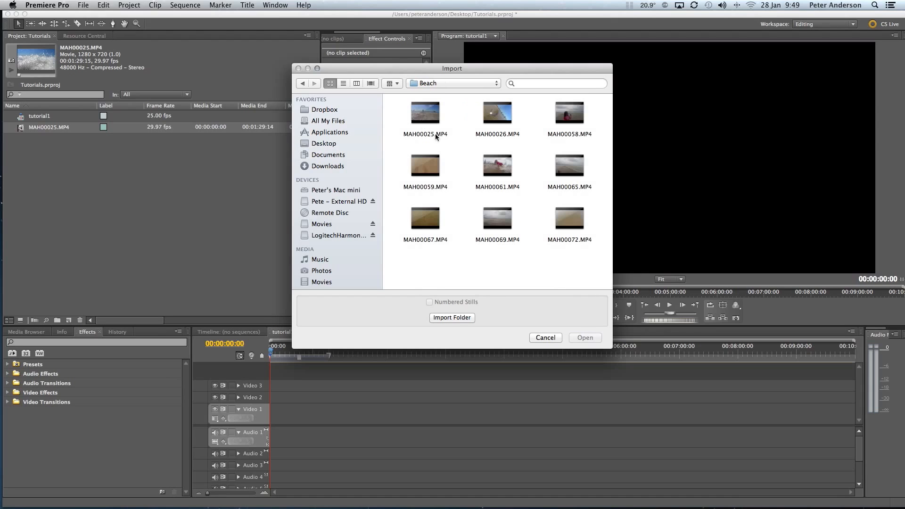
double_click(509, 117)
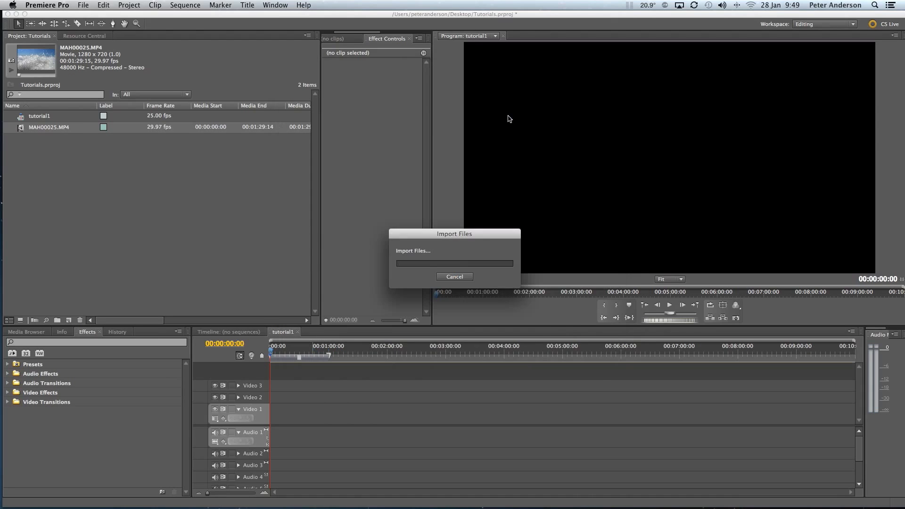
Import the clips MAH00059, MAH00061, MAH00065, MAH00067, MAH00069 and MAH00072 together from the Beach folder.
left_click(157, 190)
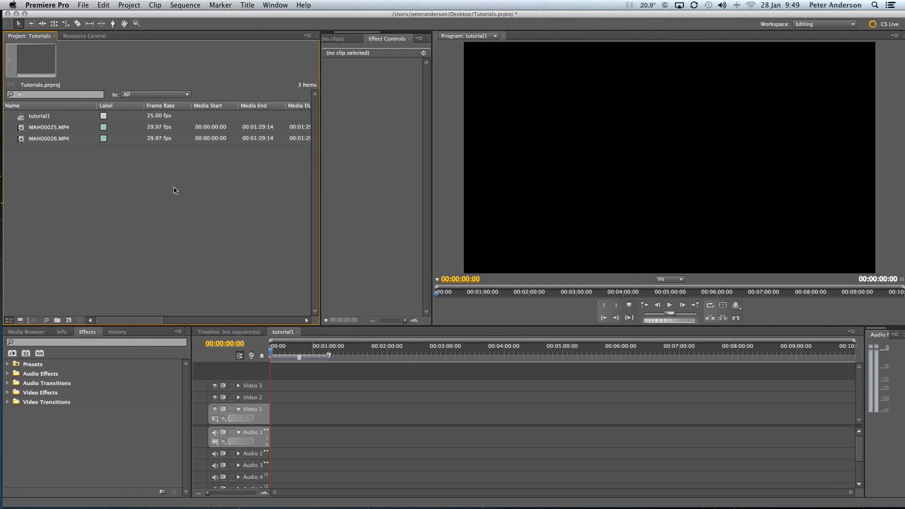
double_click(173, 190)
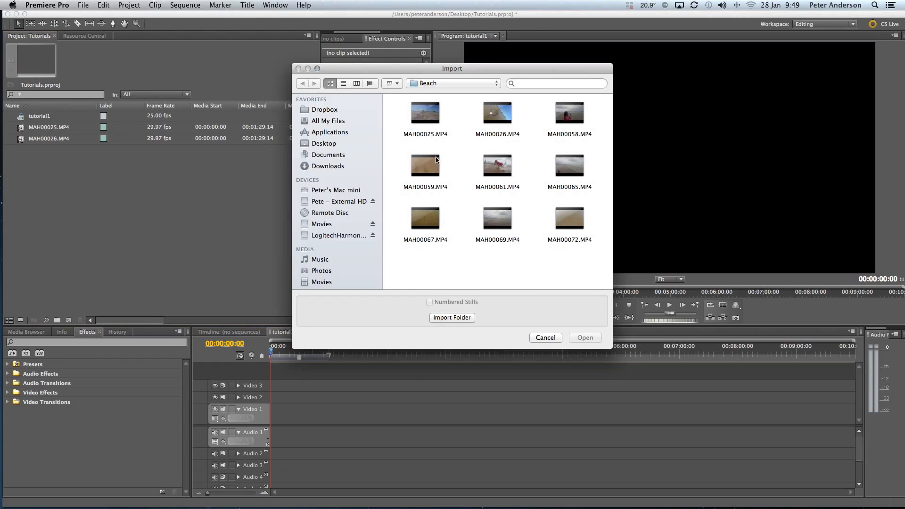
left_click_drag(394, 158, 588, 241)
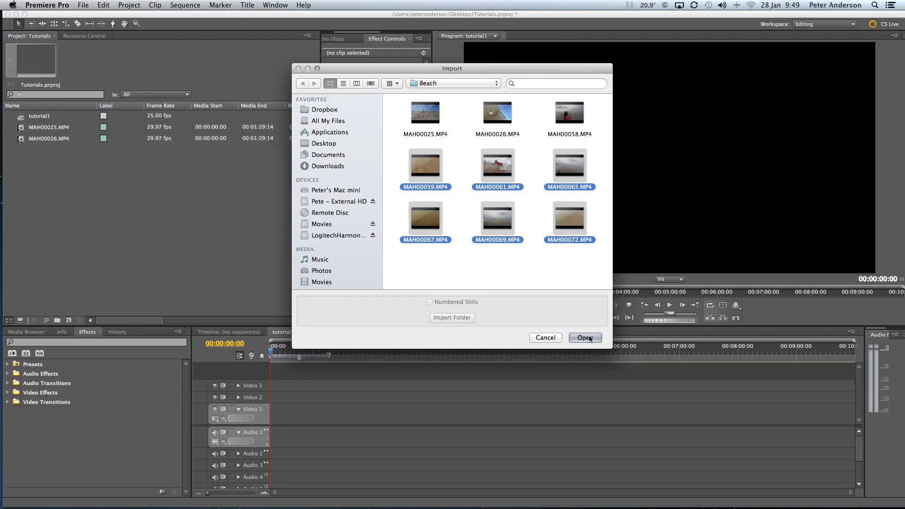
left_click(586, 337)
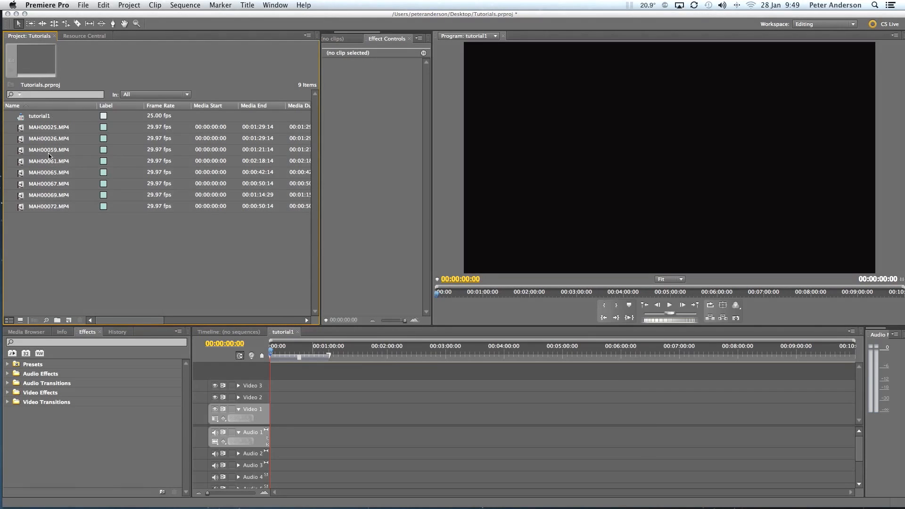
Create a new bin named Video Clips in the project.
left_click(57, 320)
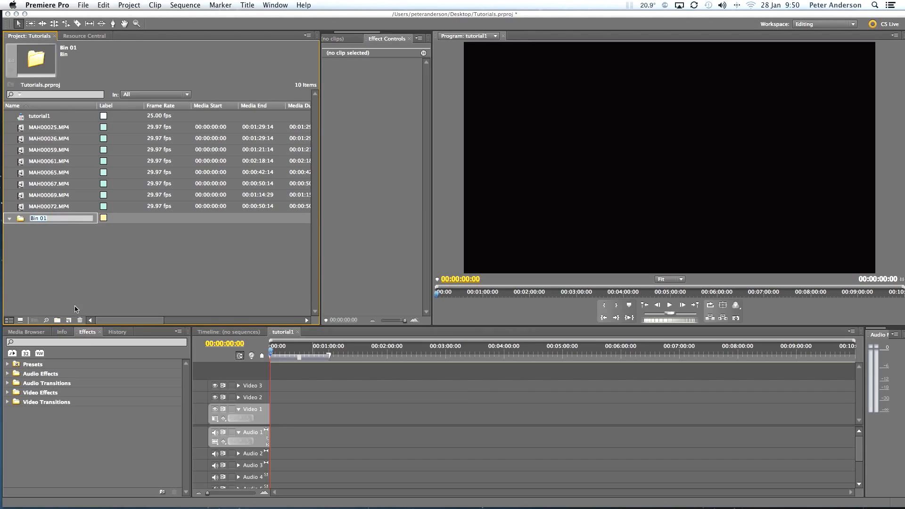
type("V")
key("Return")
Move all of the imported MP4 clips into the Video Clips bin.
left_click(56, 208)
left_click(55, 208)
left_click_drag(22, 211, 20, 140)
left_click(20, 187)
left_click(20, 140)
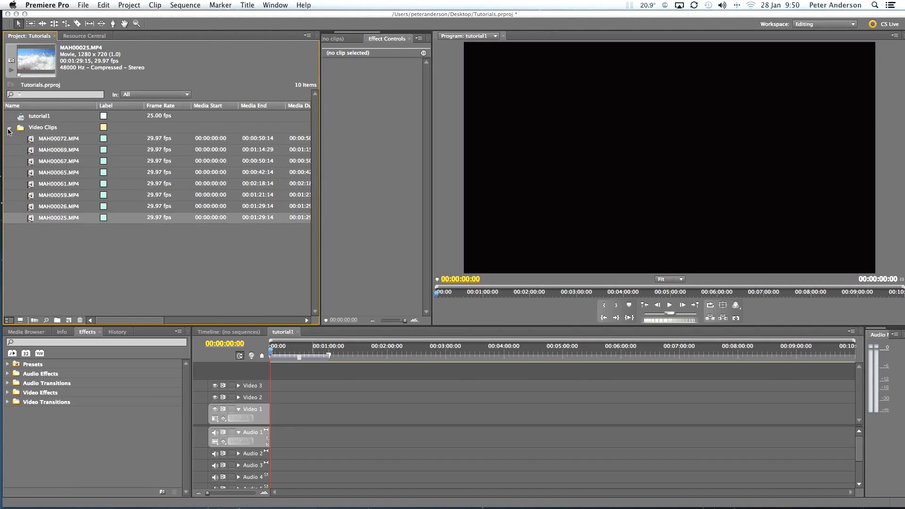
left_click(9, 129)
left_click(9, 129)
left_click(9, 128)
left_click(8, 128)
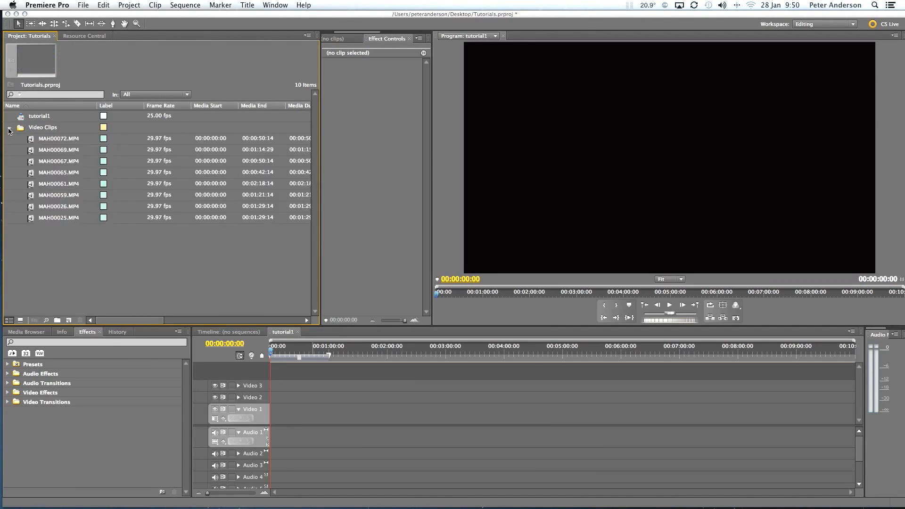
Collapse the Video Clips bin and create a new bin named audio at the top level of the project.
left_click(9, 129)
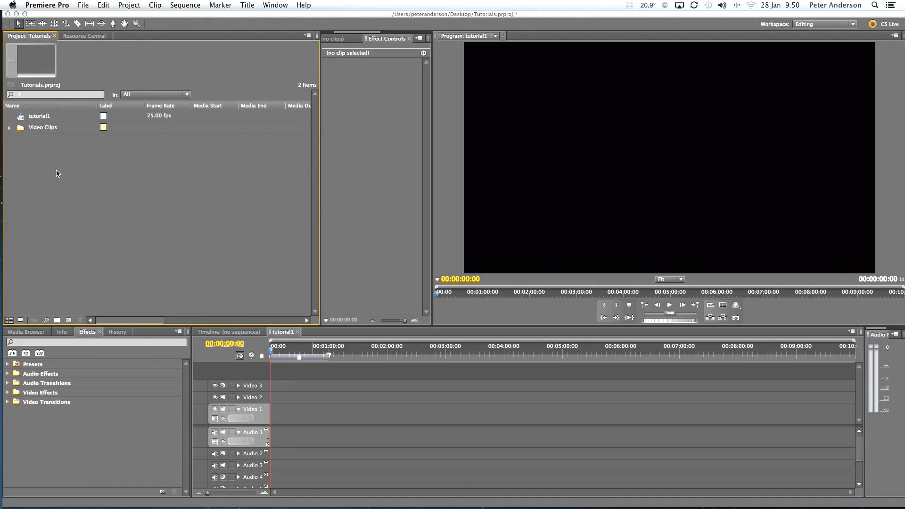
left_click(57, 321)
type("audio")
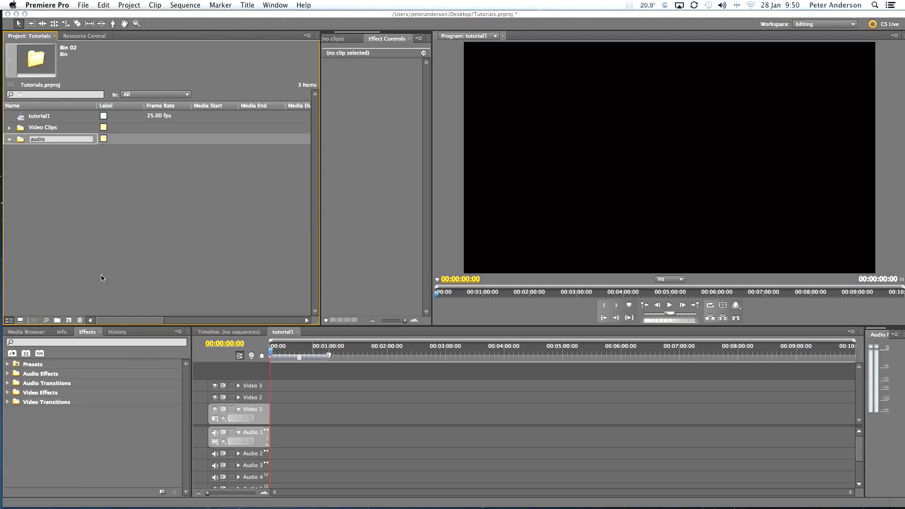
left_click(113, 255)
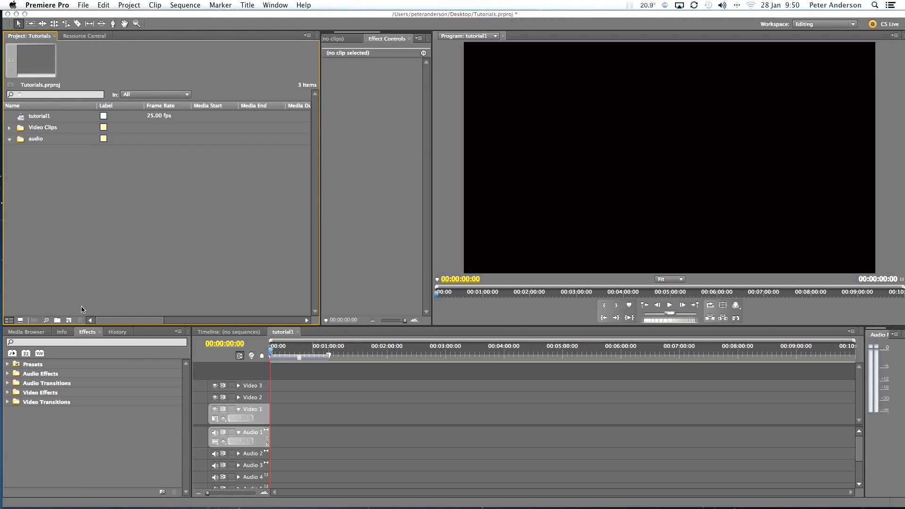
Create another top-level bin named titles, and narrow the Project panel to roughly half its width.
left_click(57, 320)
type("ti")
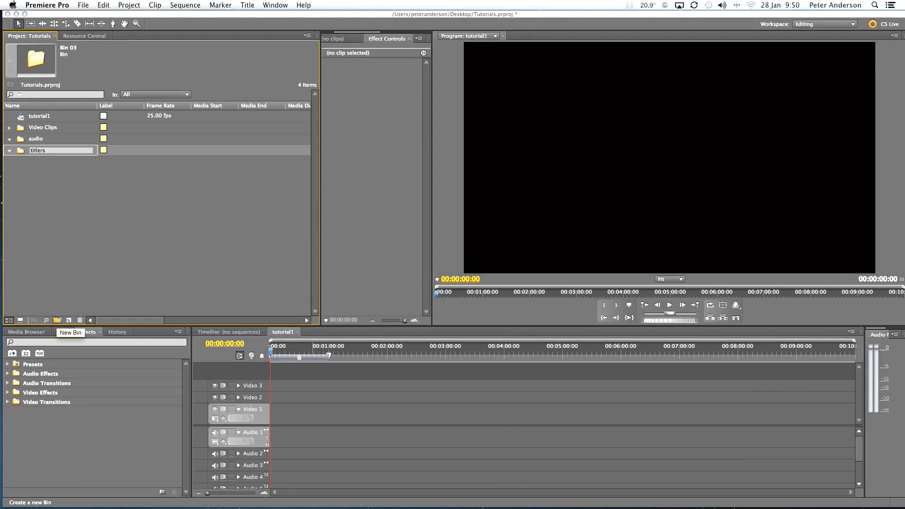
type("tlees")
left_click(106, 239)
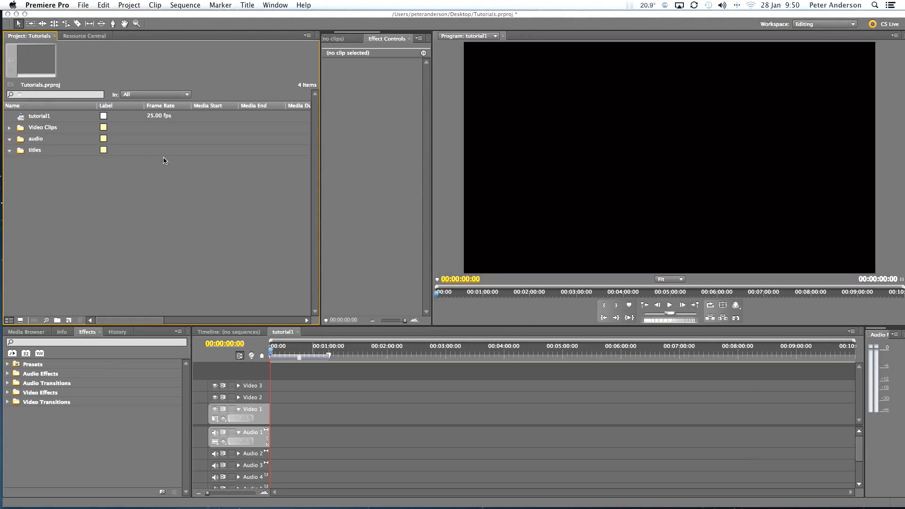
left_click_drag(319, 185, 179, 184)
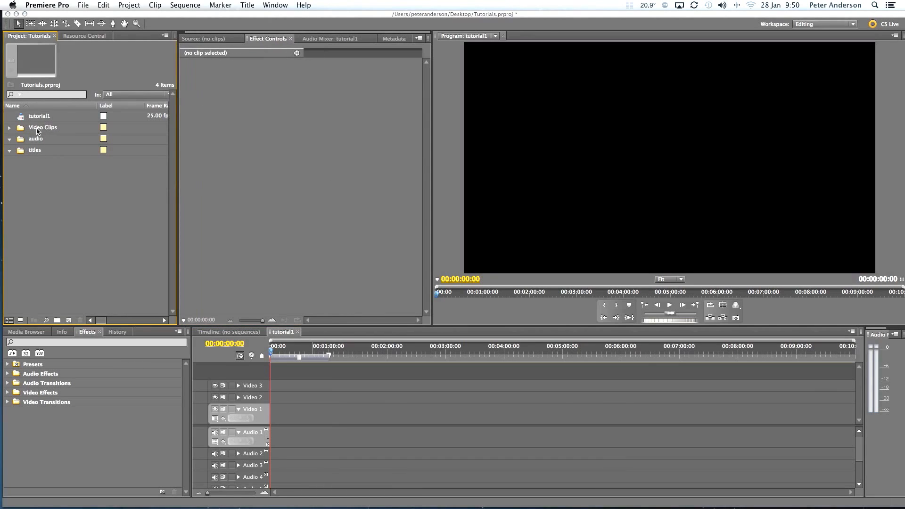